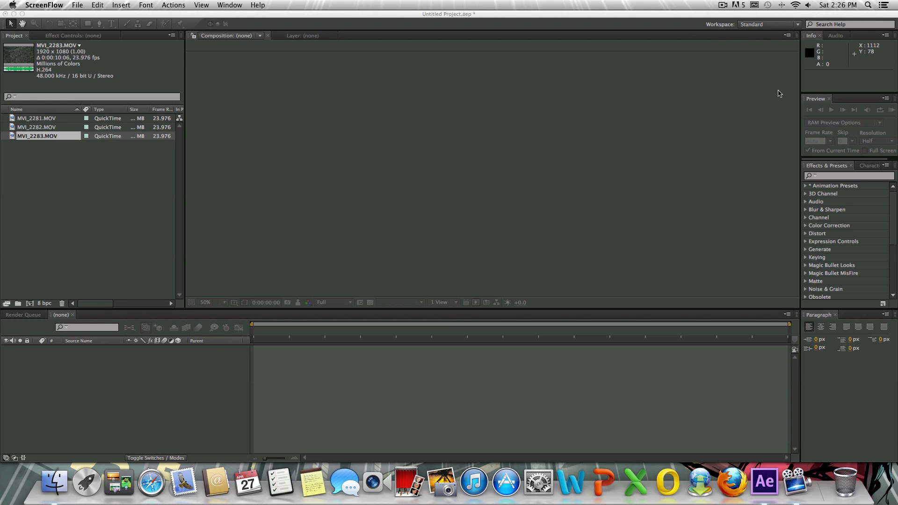
Create a new composition from the MVI_2281.MOV leaf clip.
click(30, 124)
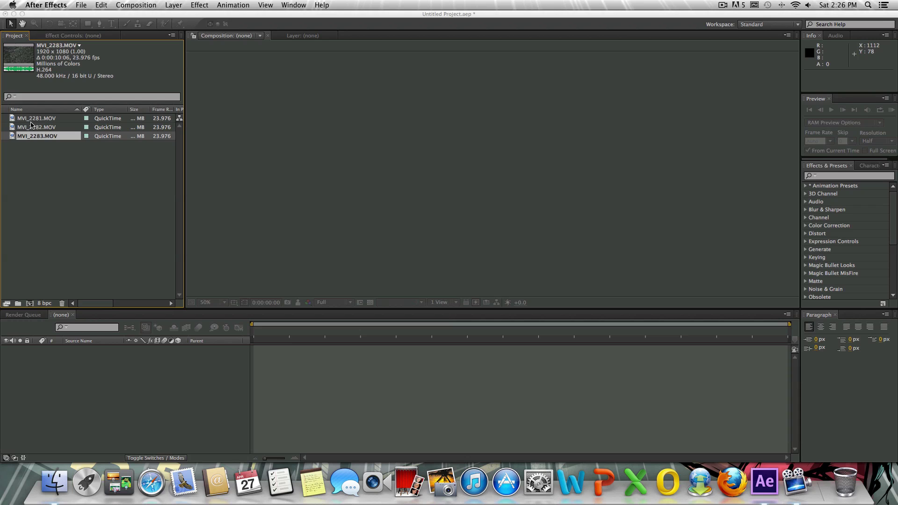
click(47, 128)
click(47, 118)
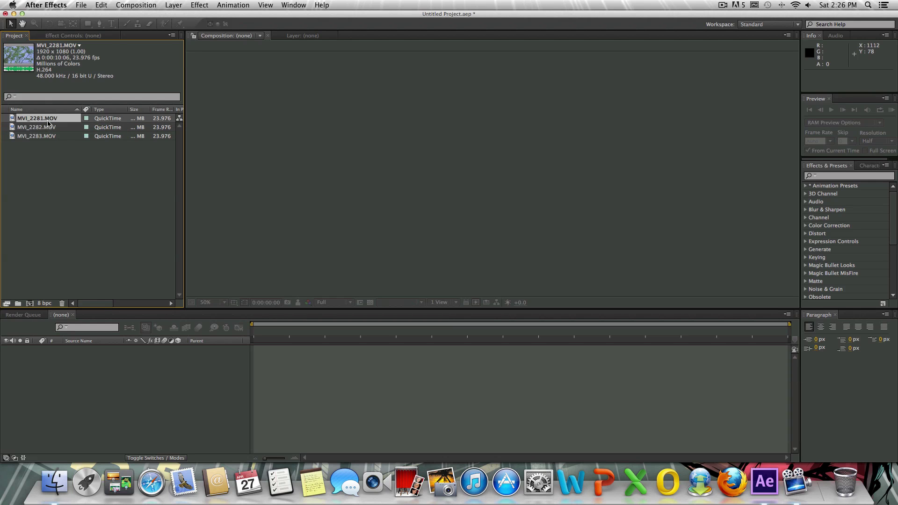
click(53, 131)
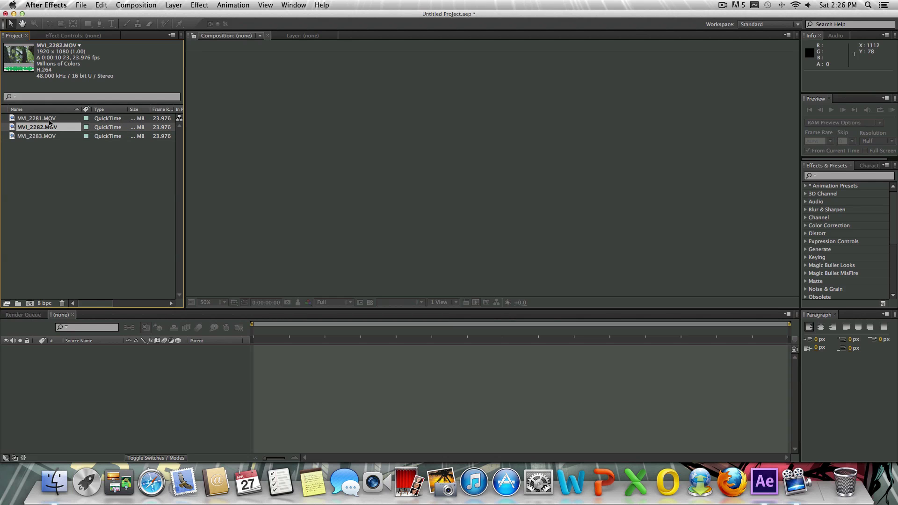
click(49, 120)
drag(49, 123, 31, 304)
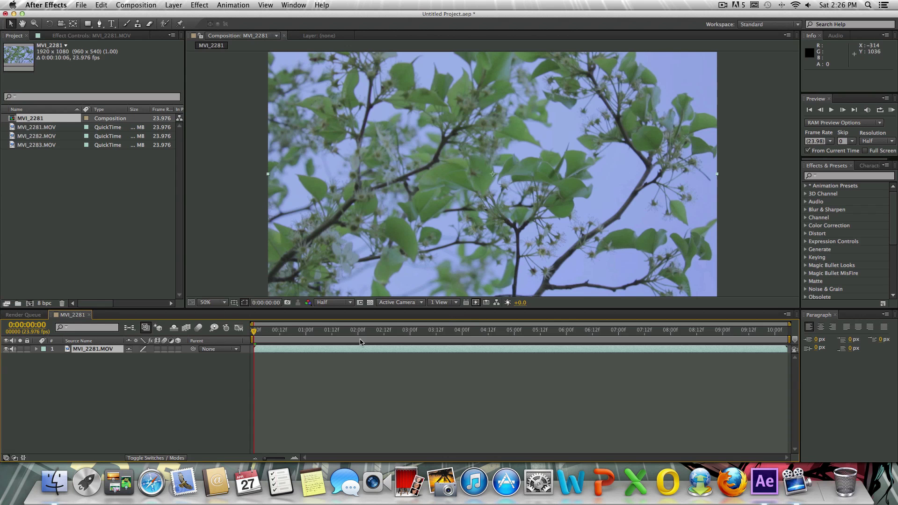
RAM Preview the MVI_2281 composition, then return the playhead to the first frame.
click(894, 109)
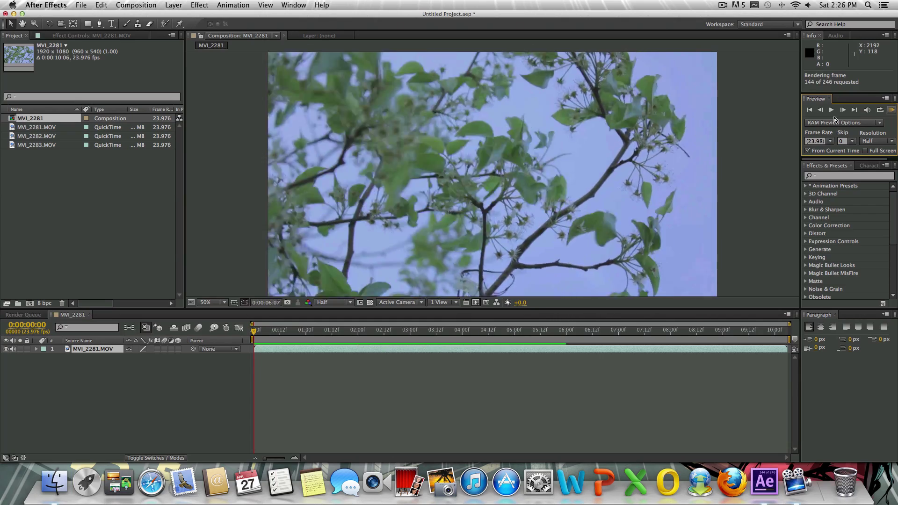
click(320, 330)
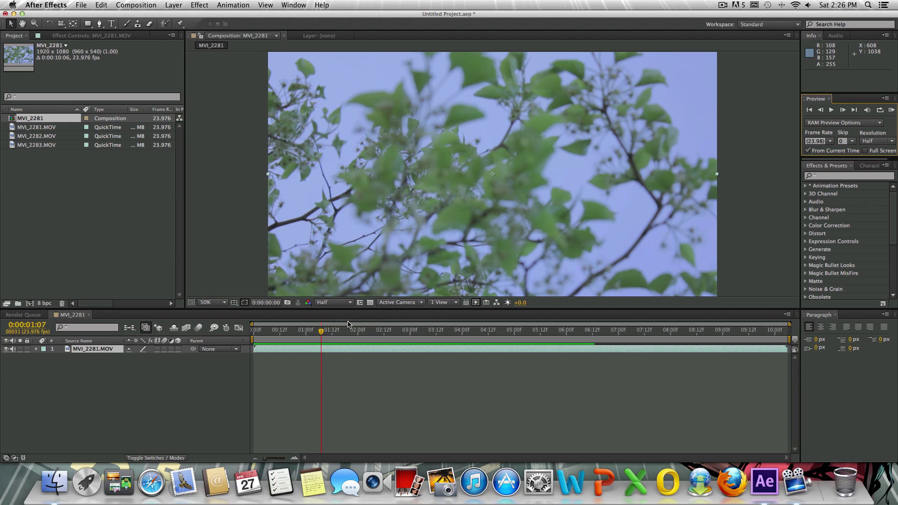
drag(320, 330, 253, 330)
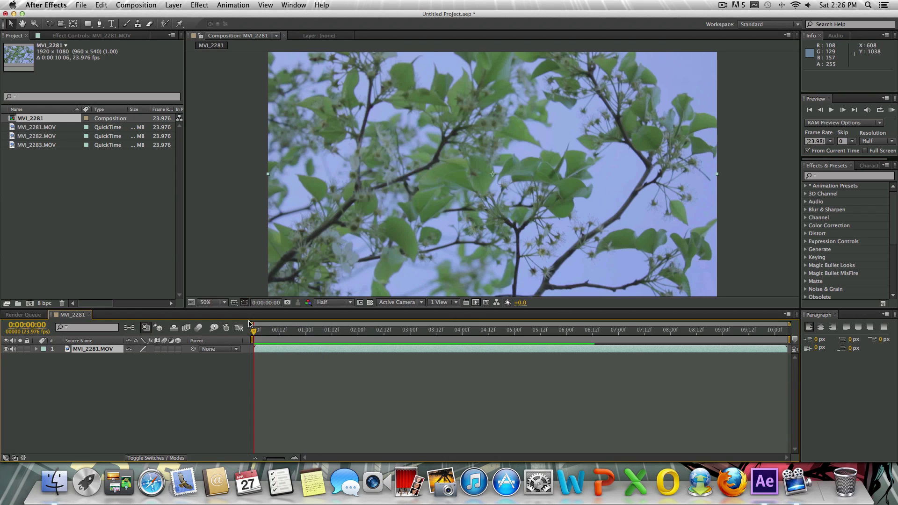
Apply Color Correction > Levels to the leaf clip, keeping the RGB channel.
click(200, 5)
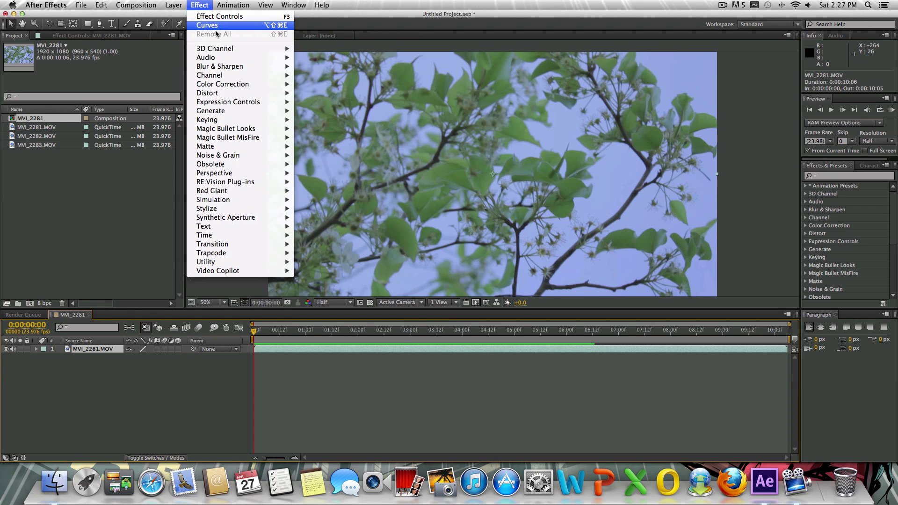
mouse_move(242, 85)
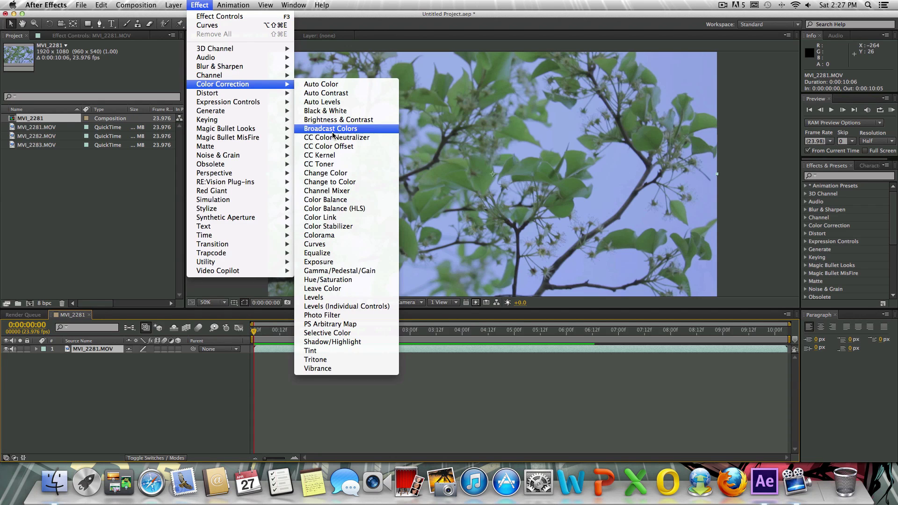
click(350, 298)
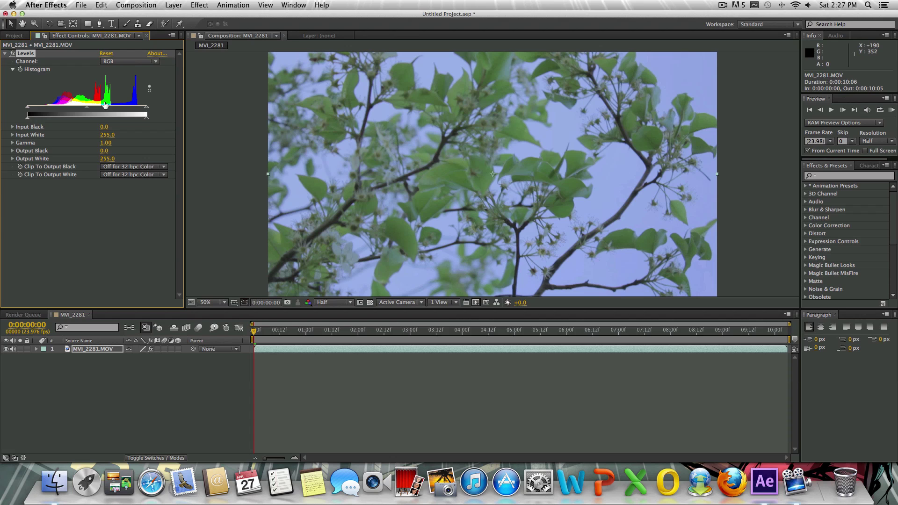
click(130, 62)
click(131, 66)
Drag the RGB histogram sliders to Input Black 50 and Input White 213.
drag(27, 110, 43, 118)
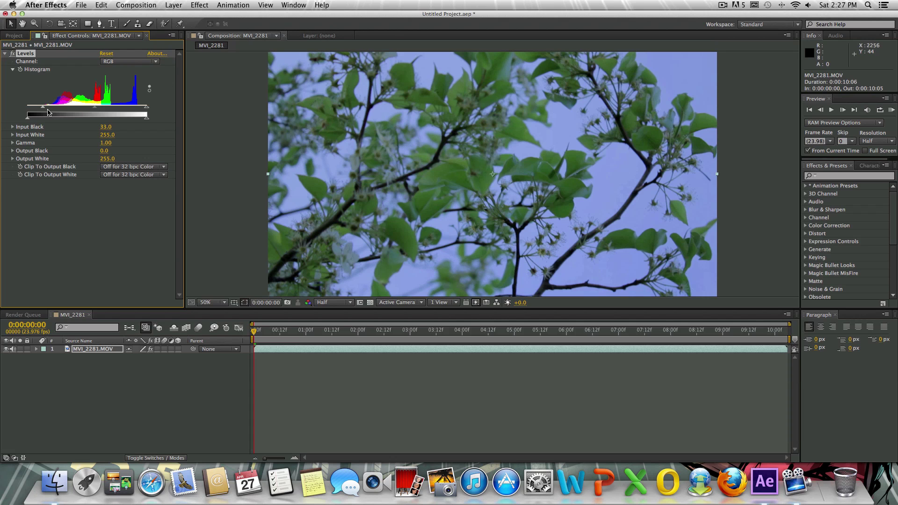
drag(43, 108, 44, 112)
mouse_move(146, 110)
mouse_down()
mouse_move(140, 108)
mouse_move(148, 111)
mouse_up()
drag(43, 108, 41, 110)
drag(43, 109, 44, 109)
drag(147, 110, 127, 111)
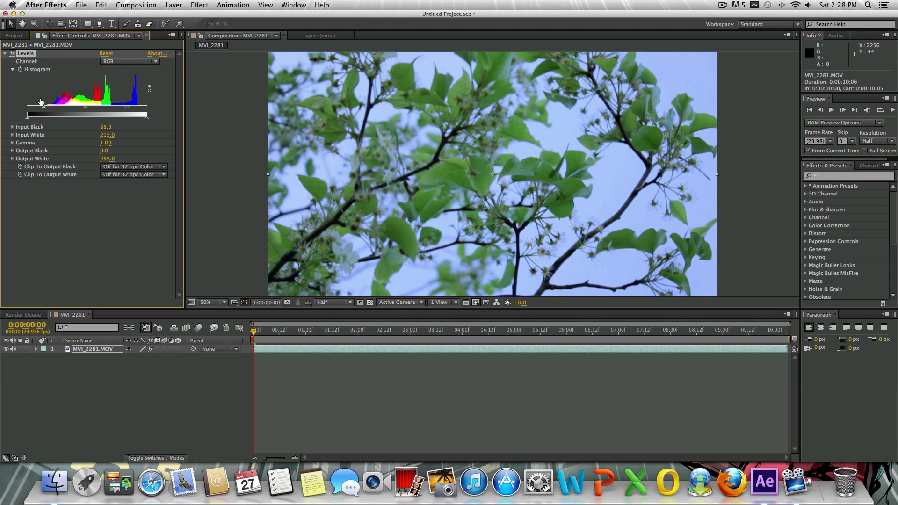
drag(44, 107, 37, 108)
drag(45, 112, 51, 115)
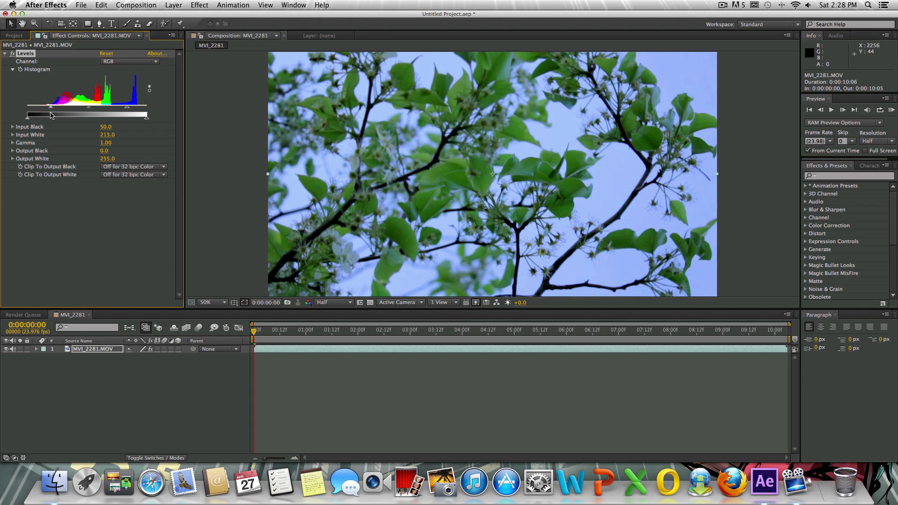
Set the Levels Red channel to Input Black 10 and Input White 234, undoing a trial gamma edit.
click(138, 62)
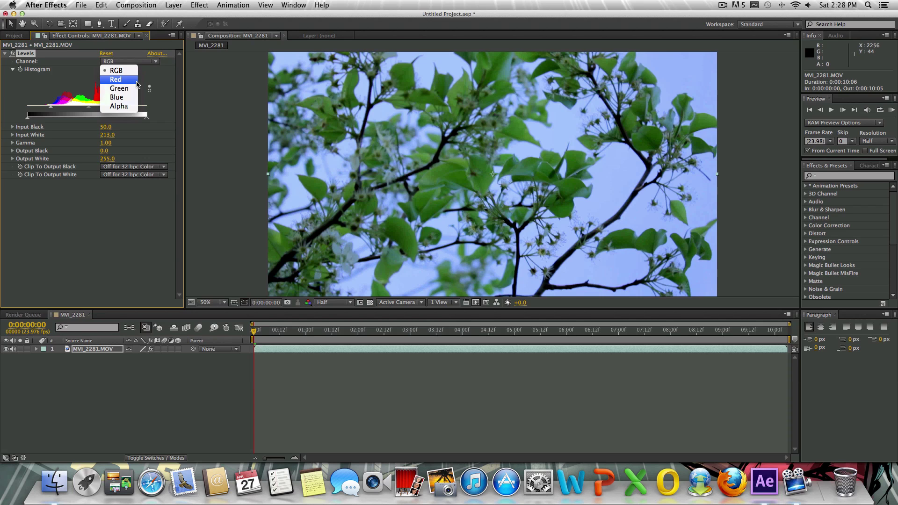
click(133, 84)
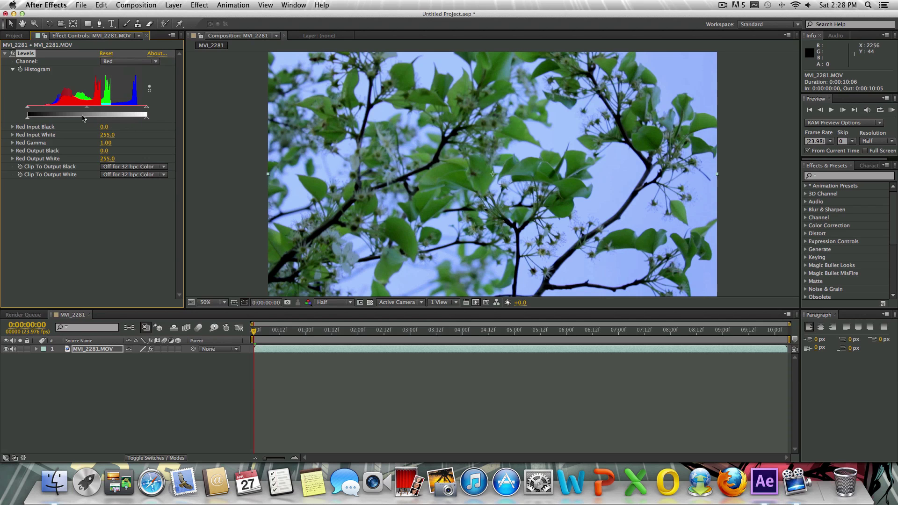
drag(31, 110, 32, 118)
click(111, 143)
text(0)
key(Return)
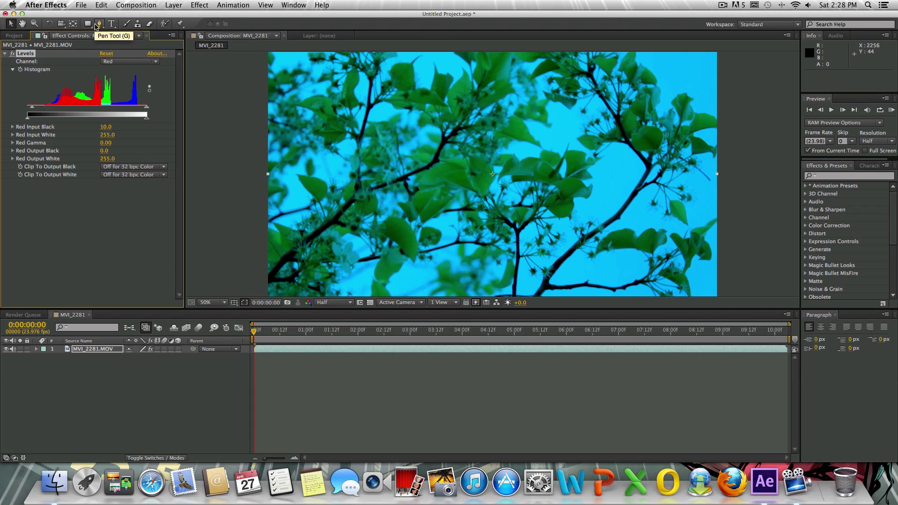
key(super+z)
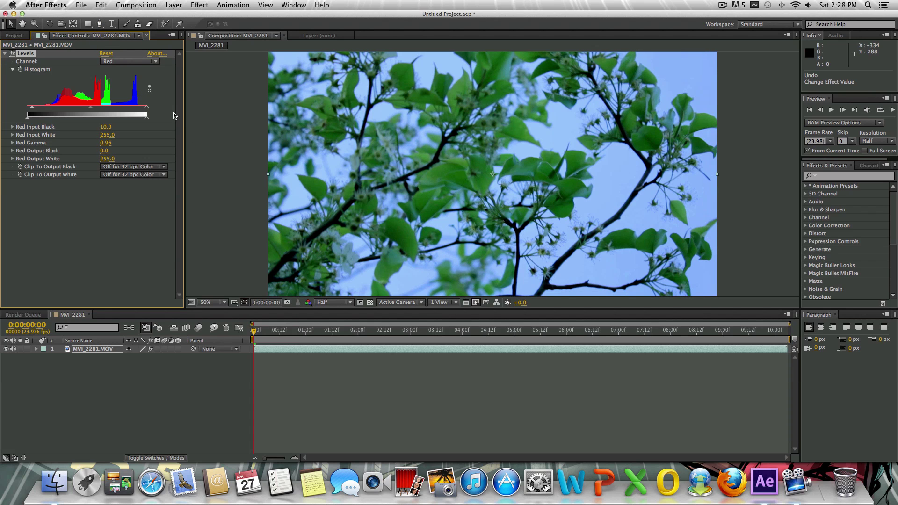
drag(147, 110, 139, 109)
drag(138, 109, 137, 111)
Set the Levels Blue channel to Input White 248 and Input Black 24.
click(109, 63)
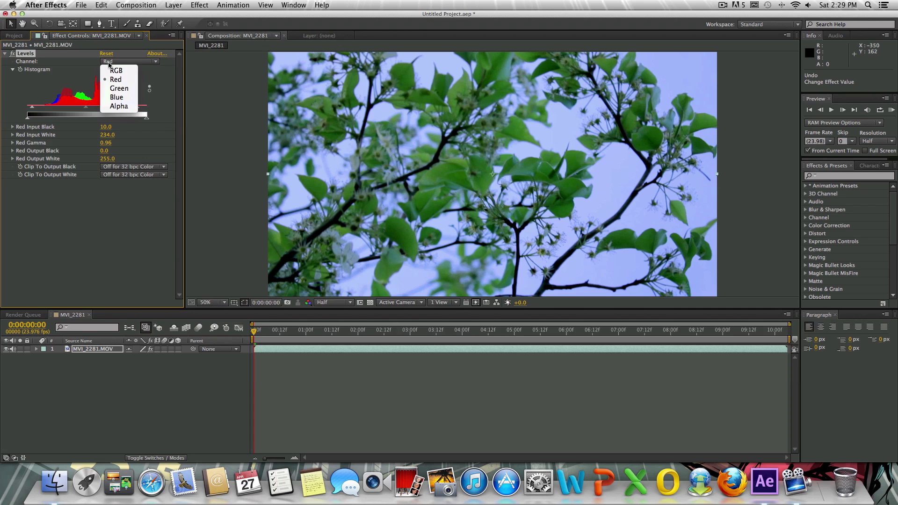
click(117, 99)
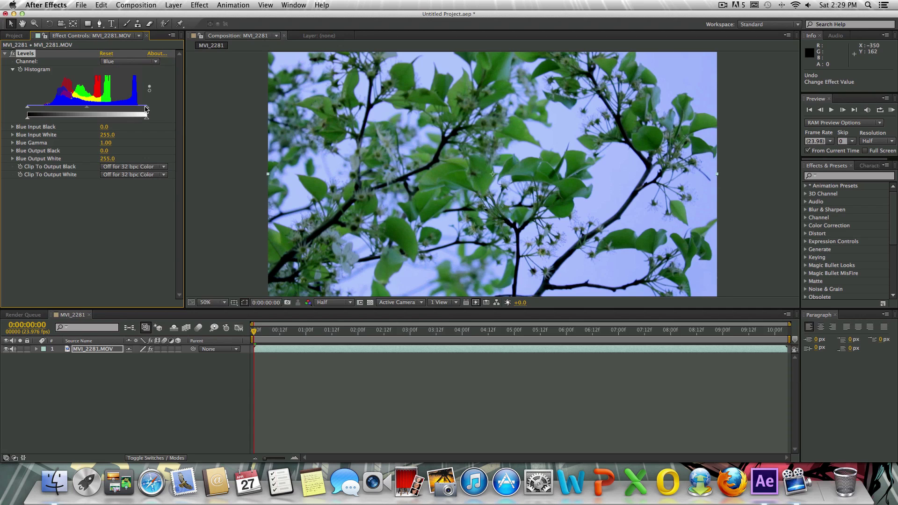
drag(146, 110, 143, 109)
drag(30, 110, 38, 111)
click(112, 350)
Add Curves below Levels and drag two RGB curve points down into a gentle S-curve.
click(199, 5)
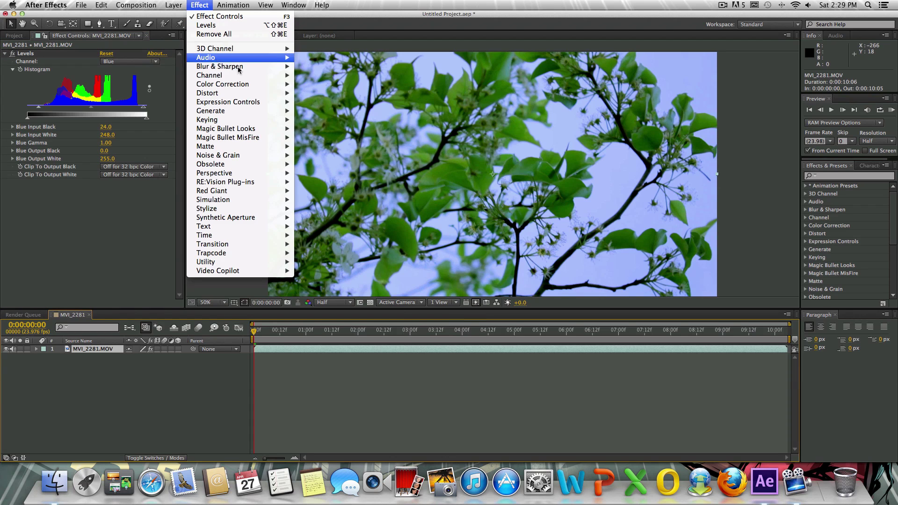
mouse_move(248, 85)
click(314, 244)
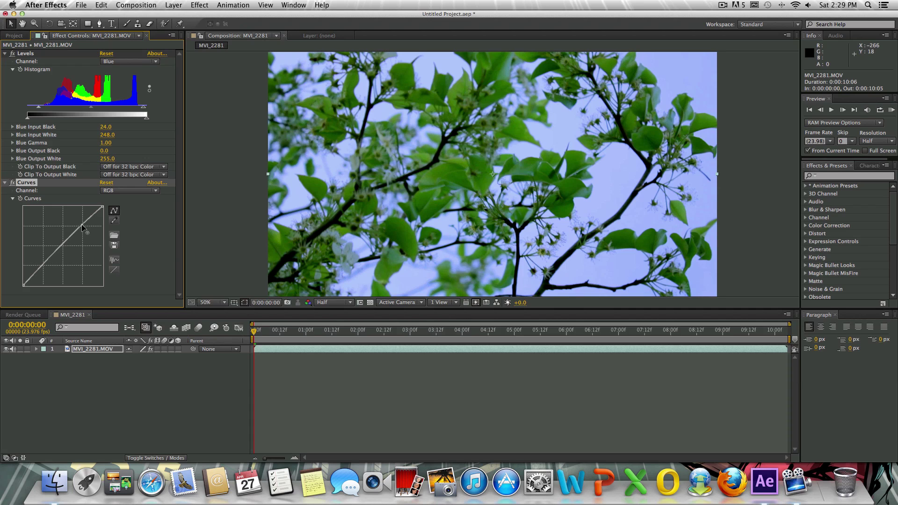
mouse_move(82, 225)
mouse_down()
mouse_move(85, 233)
mouse_move(81, 226)
mouse_up()
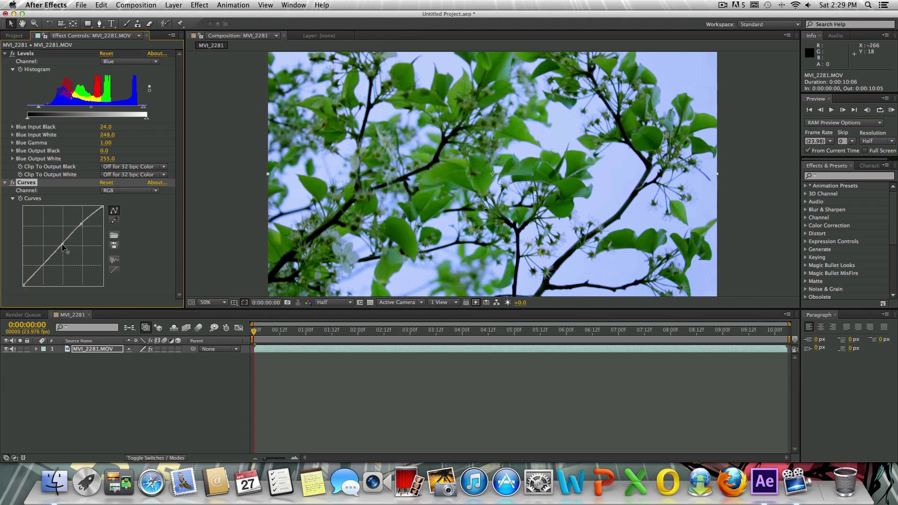
drag(59, 244, 61, 246)
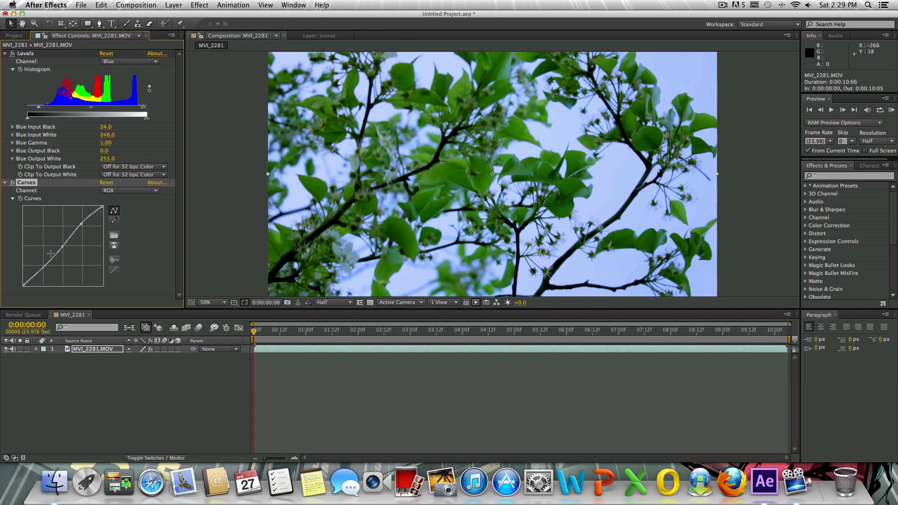
drag(43, 265, 41, 263)
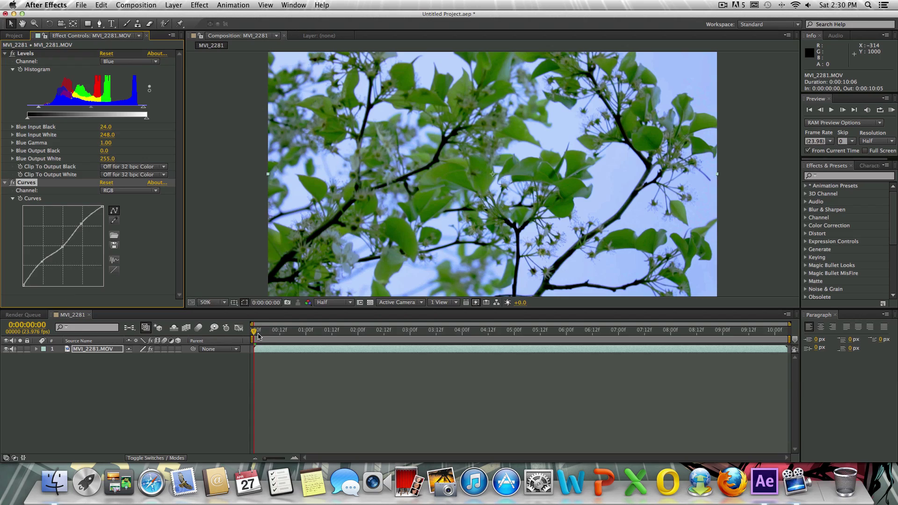
Scrub to about 0:00:02:18, RAM Preview the graded clip, stop it, and return near the start.
drag(254, 331, 247, 368)
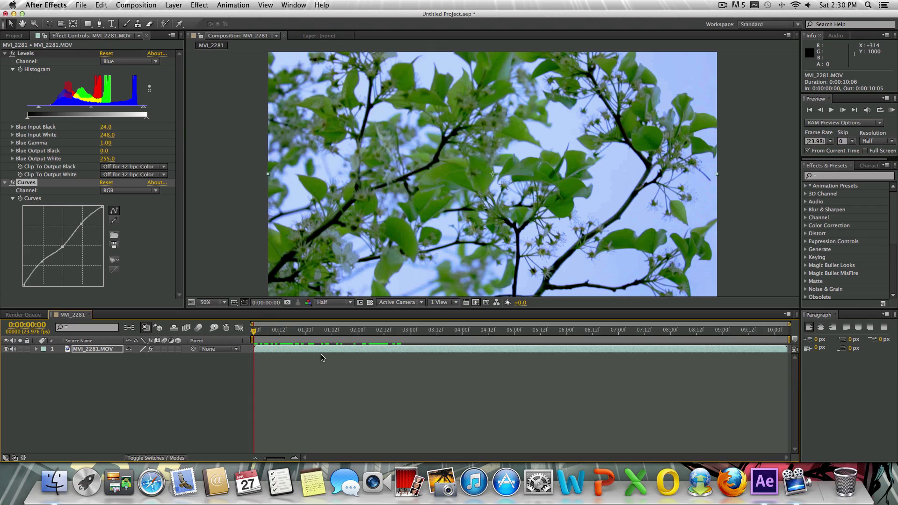
click(892, 110)
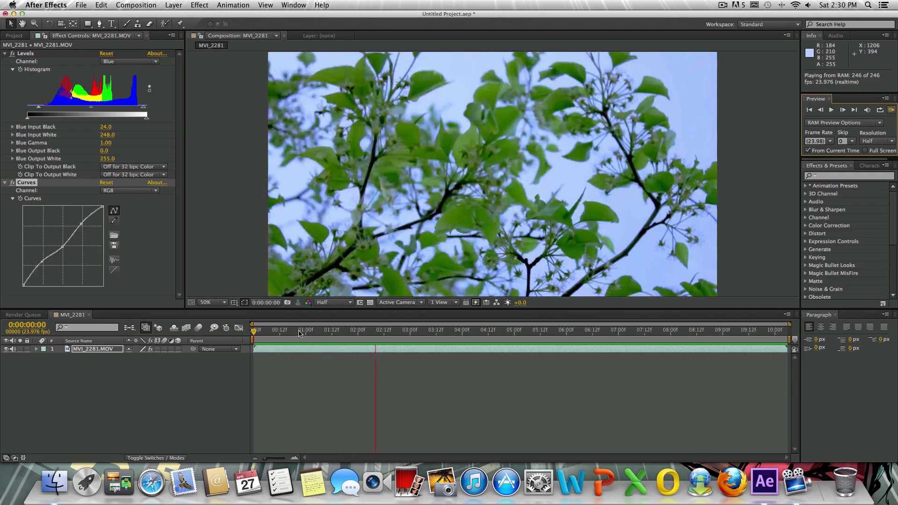
key(space)
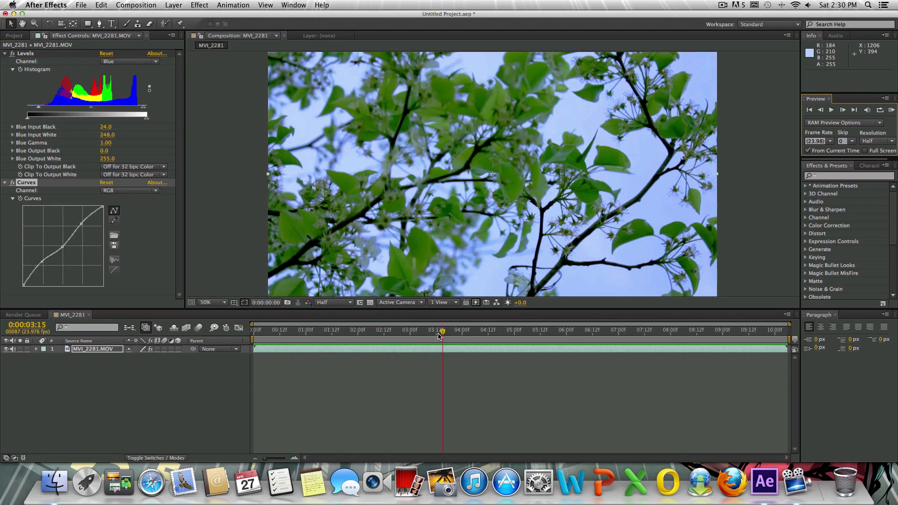
click(264, 329)
Add Hue/Saturation at default values below Curves and return the time to frame 0.
click(200, 4)
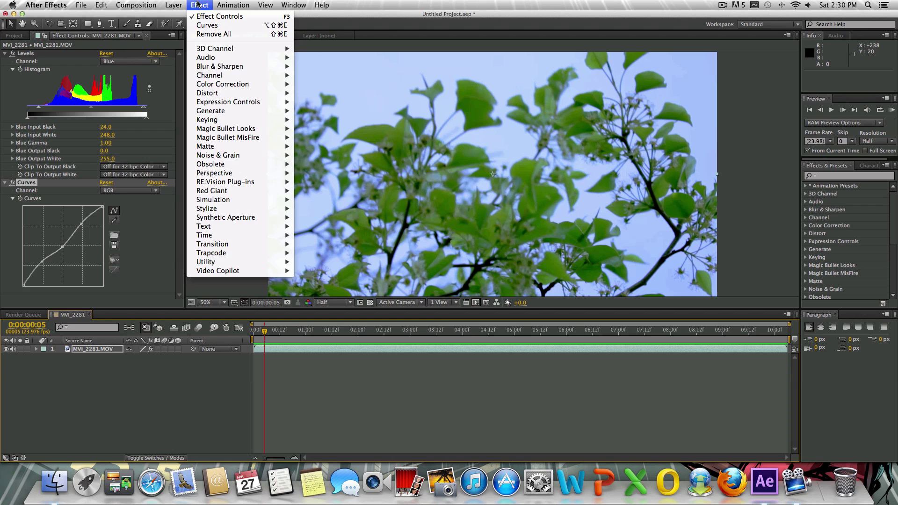
mouse_move(254, 84)
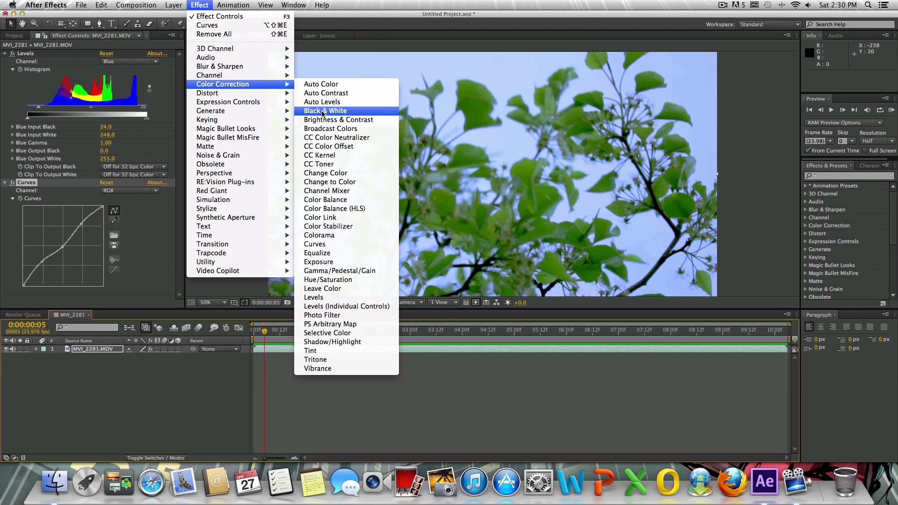
click(370, 283)
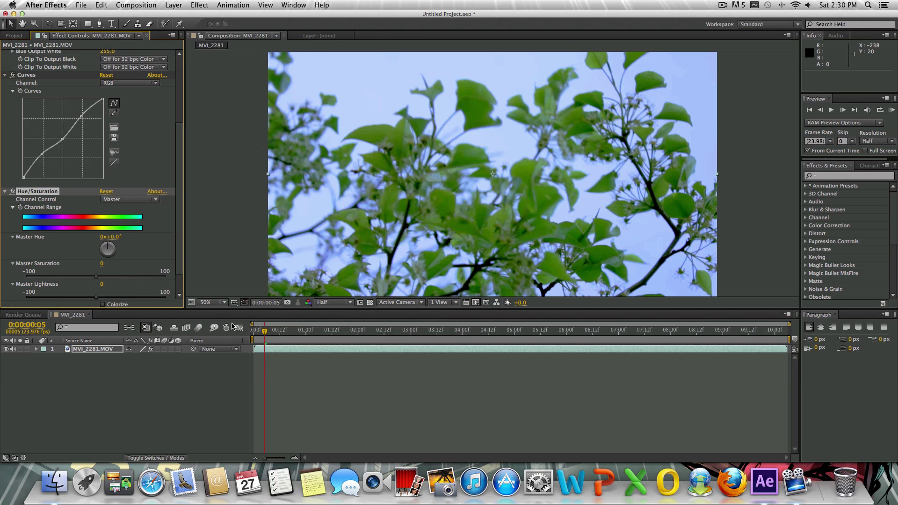
drag(265, 333, 243, 331)
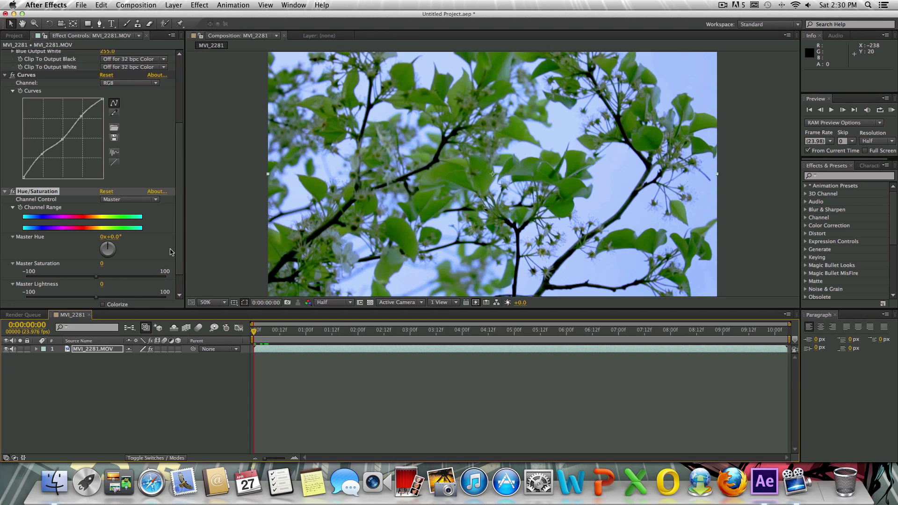
drag(179, 255, 198, 299)
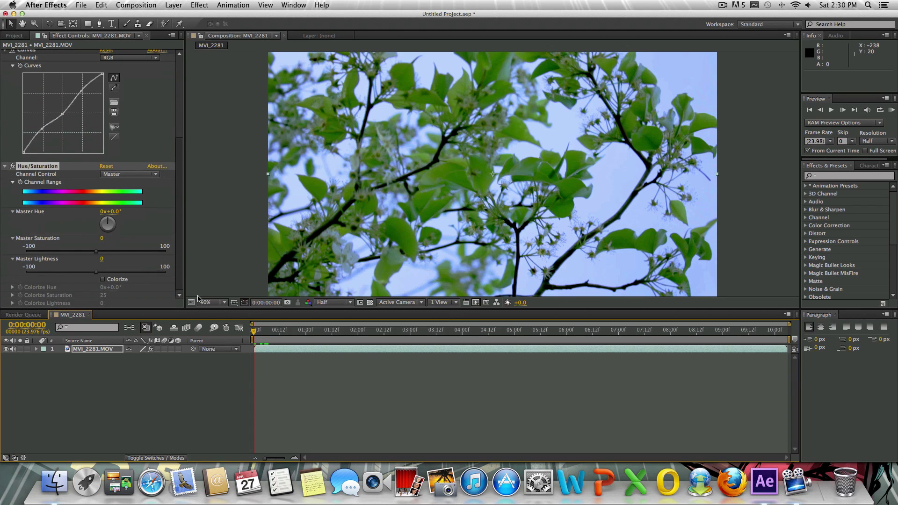
click(42, 181)
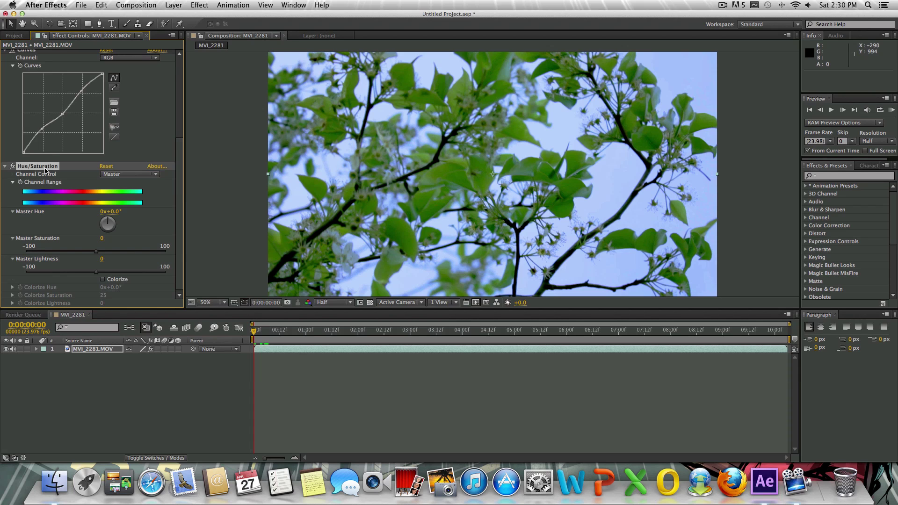
Play the corrected clip from the timeline to check the grade.
scroll(45, 171, up, 5)
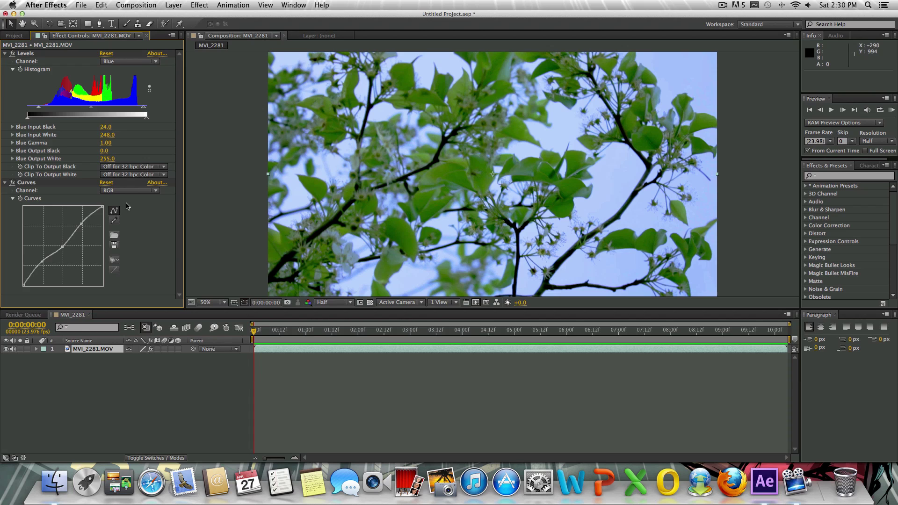
click(260, 338)
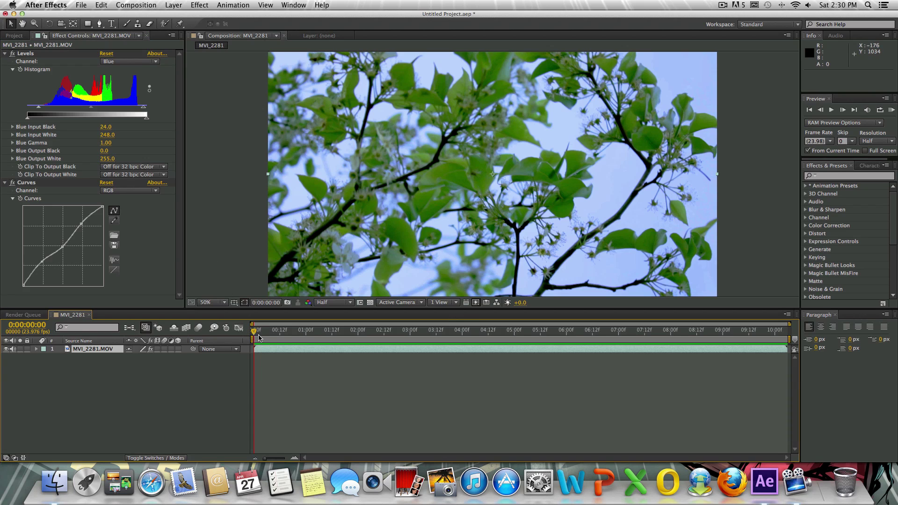
key(space)
key(space)
Select Levels and Curves in turn, then set the Levels channel to RGB (Black 50, White 213).
click(27, 53)
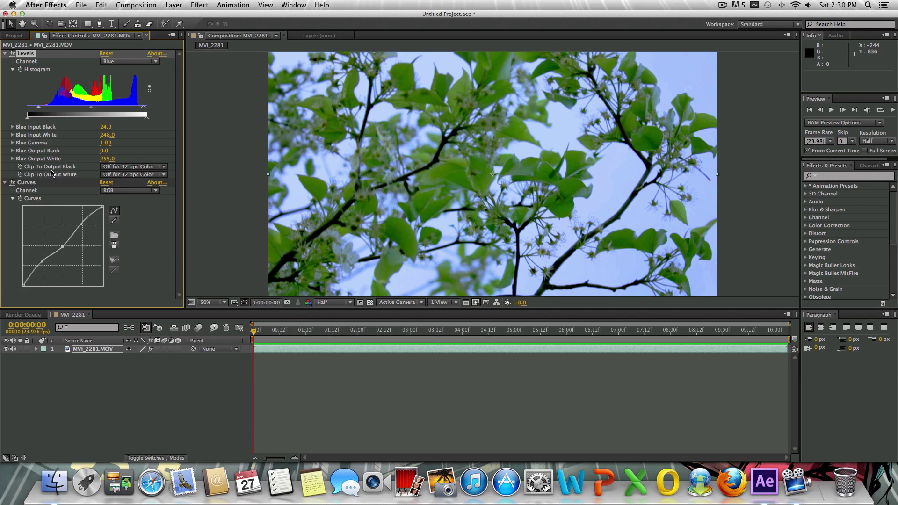
click(34, 185)
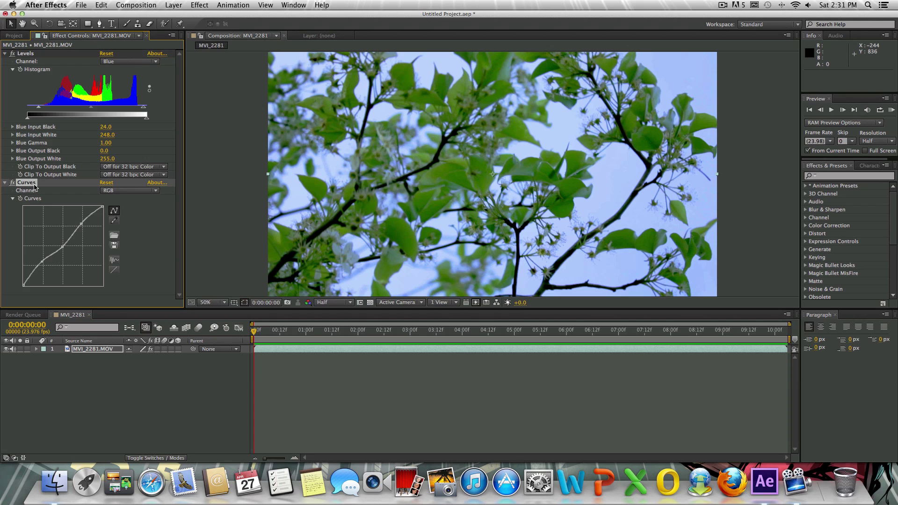
click(31, 54)
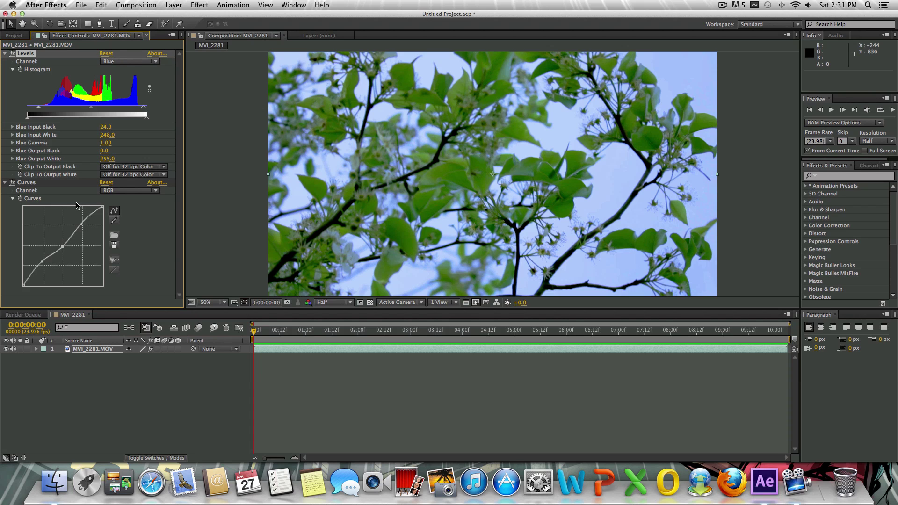
click(33, 184)
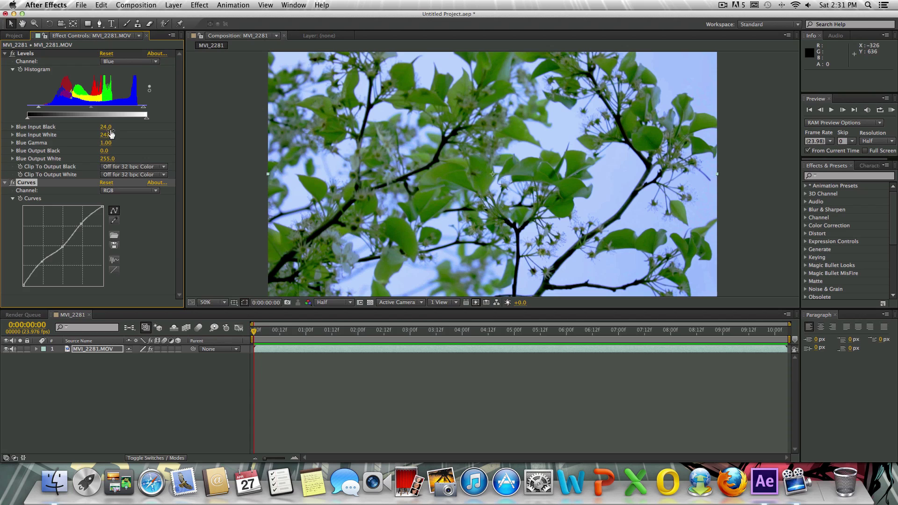
click(156, 63)
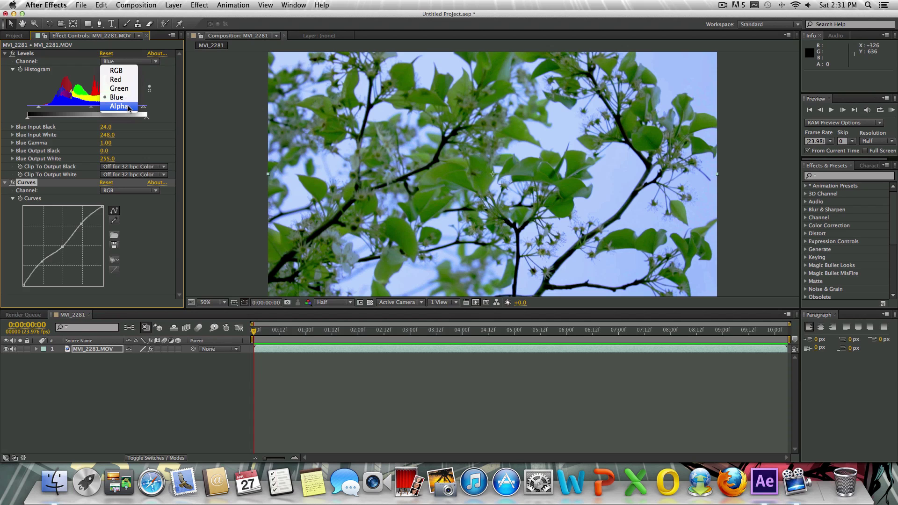
click(124, 71)
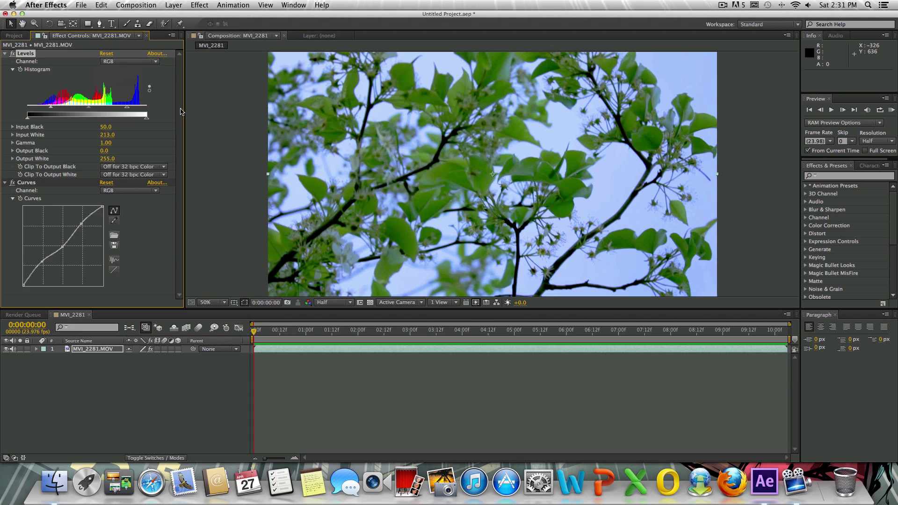